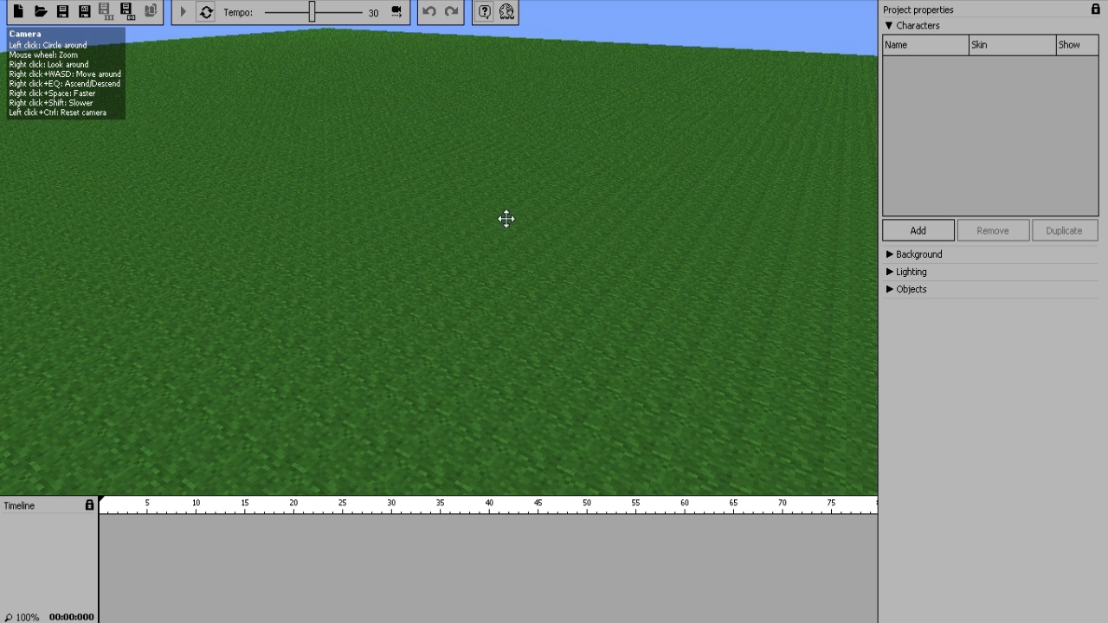
# - Explore the empty grass world by turning, moving, raising and circling the camera
pyautogui.moveTo(502, 217); pyautogui.dragTo(495, 147, button='right')
pyautogui.press('w')
pyautogui.moveTo(445, 246); pyautogui.dragTo(438, 330, button='right')
pyautogui.press('w')
pyautogui.press('e')
pyautogui.moveTo(413, 270); pyautogui.dragTo(439, 247, button='right')
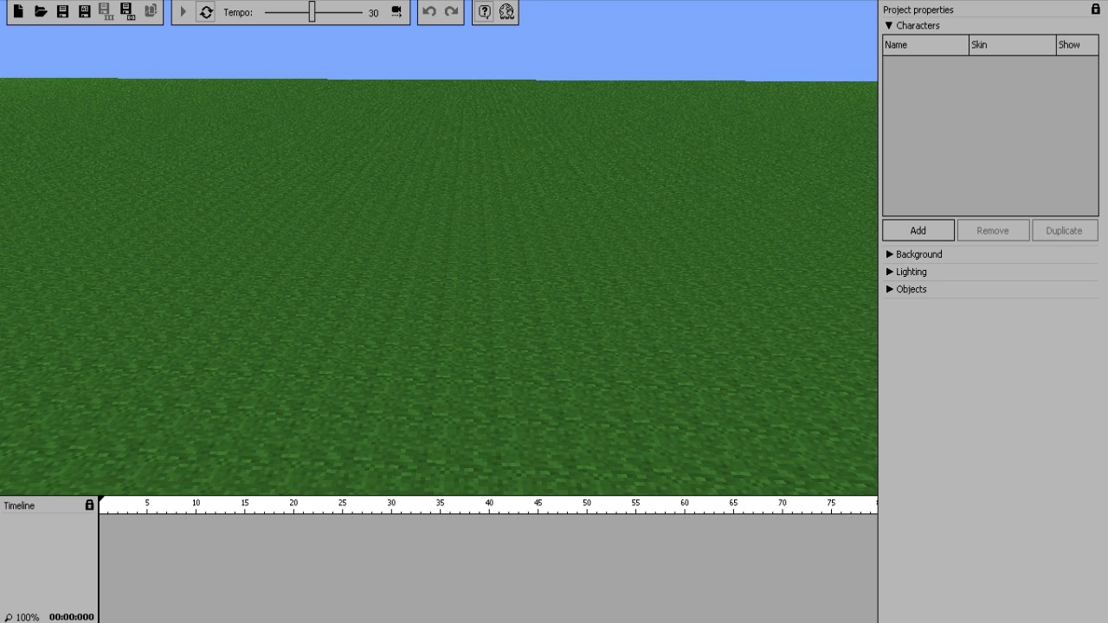
pyautogui.moveTo(439, 248); pyautogui.dragTo(356, 207, button='right')
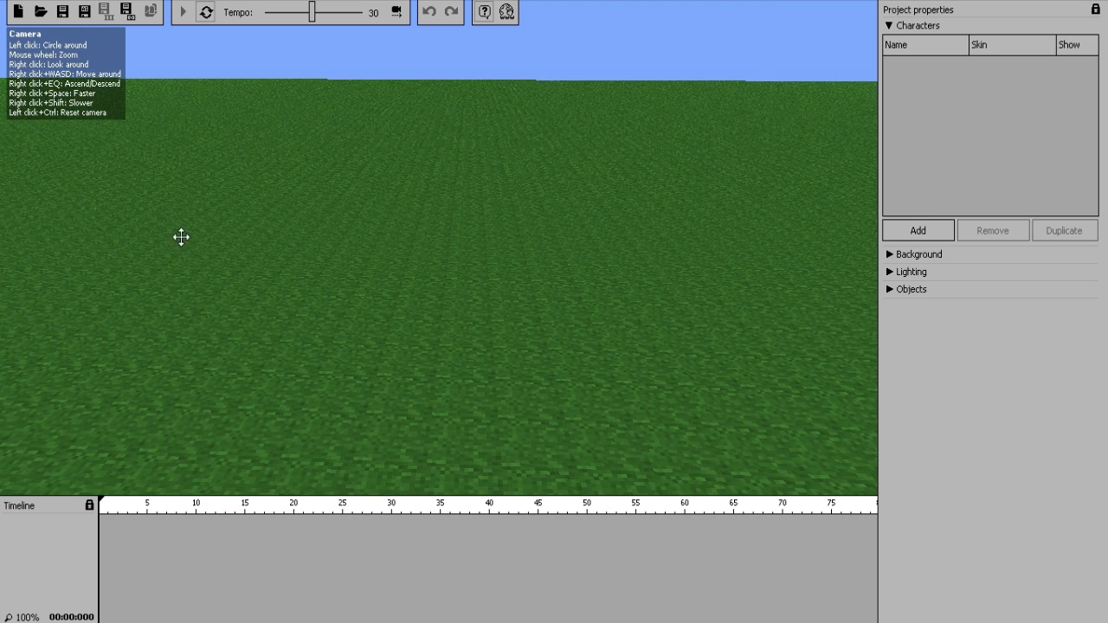
pyautogui.moveTo(181, 238); pyautogui.dragTo(160, 247)
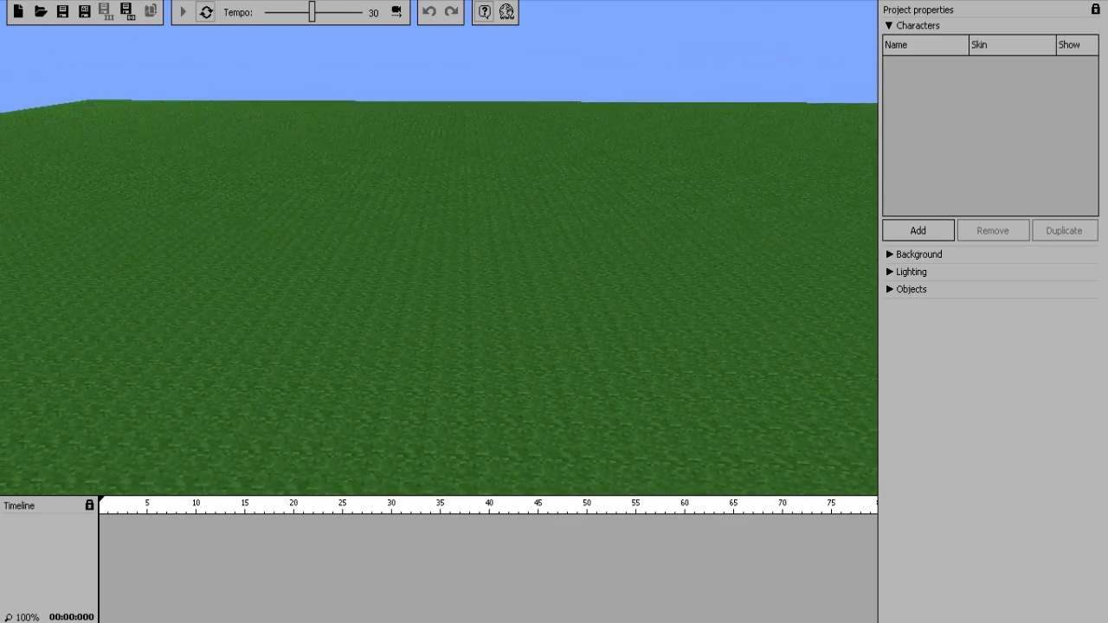
pyautogui.moveTo(324, 216); pyautogui.dragTo(598, 223)
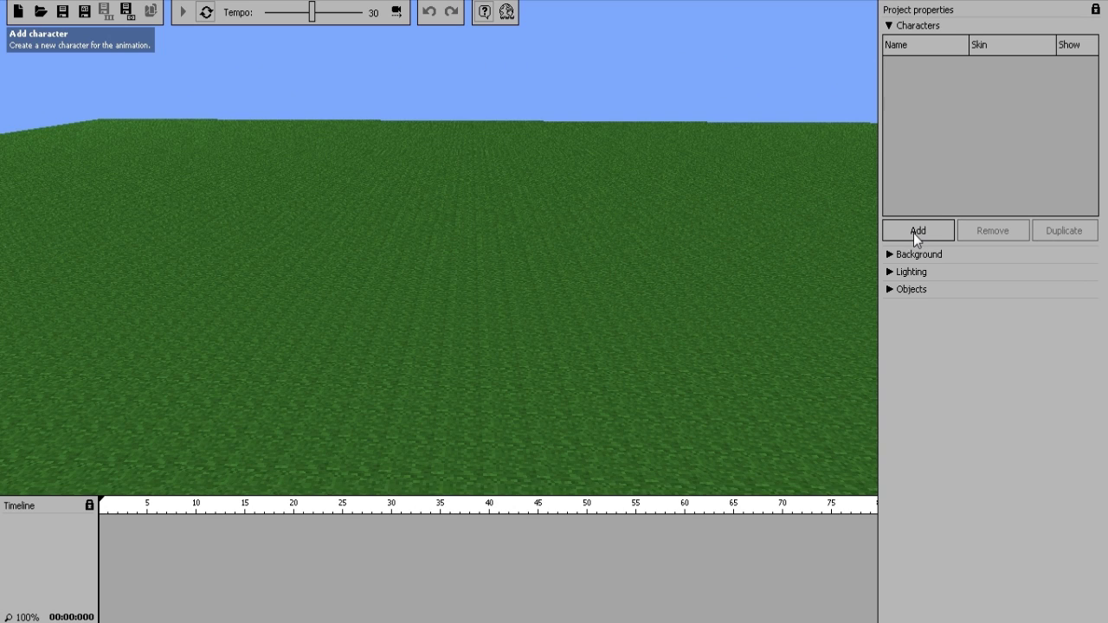
# - Add a new character to the project with the Ghast model and view it from the front
pyautogui.click(895, 29)
pyautogui.click(891, 29)
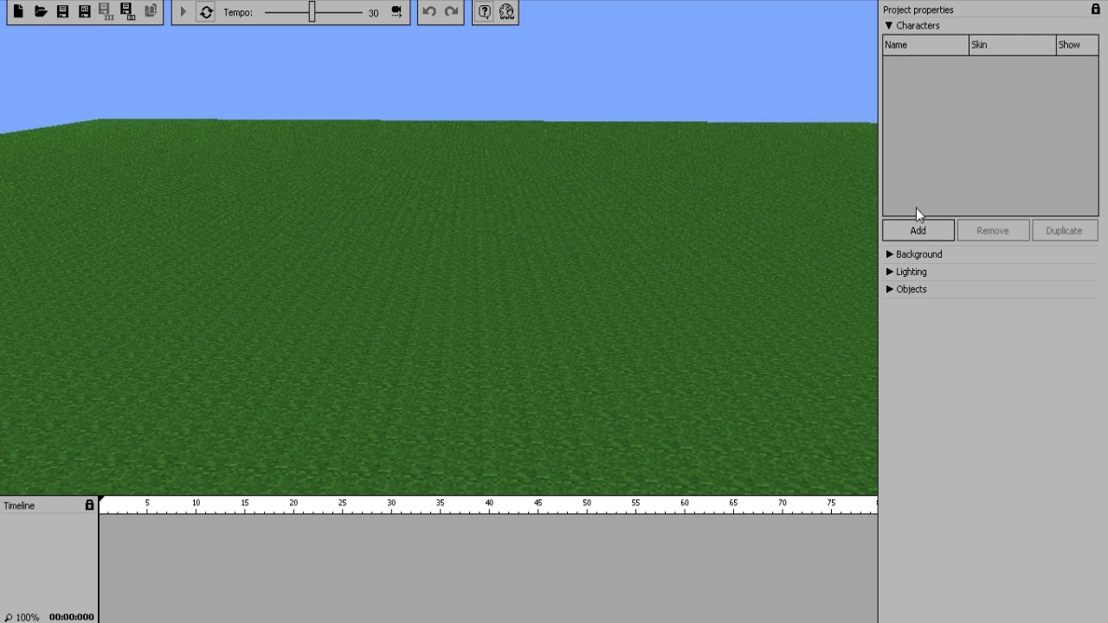
pyautogui.click(920, 234)
pyautogui.moveTo(597, 352); pyautogui.dragTo(632, 355)
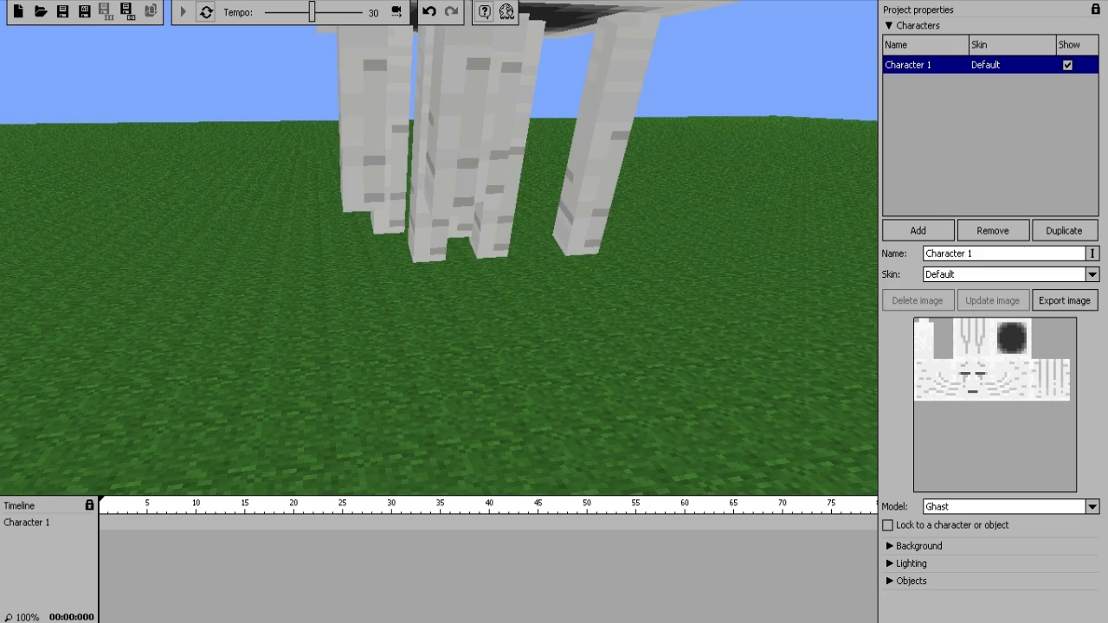
pyautogui.press('s')
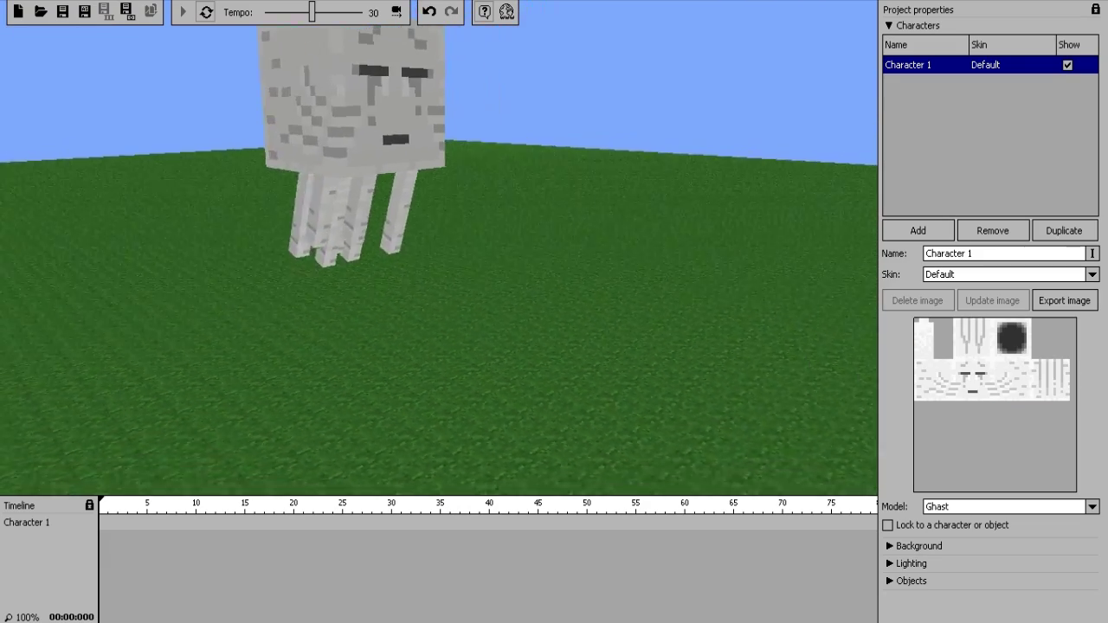
pyautogui.press('a')
pyautogui.press('d')
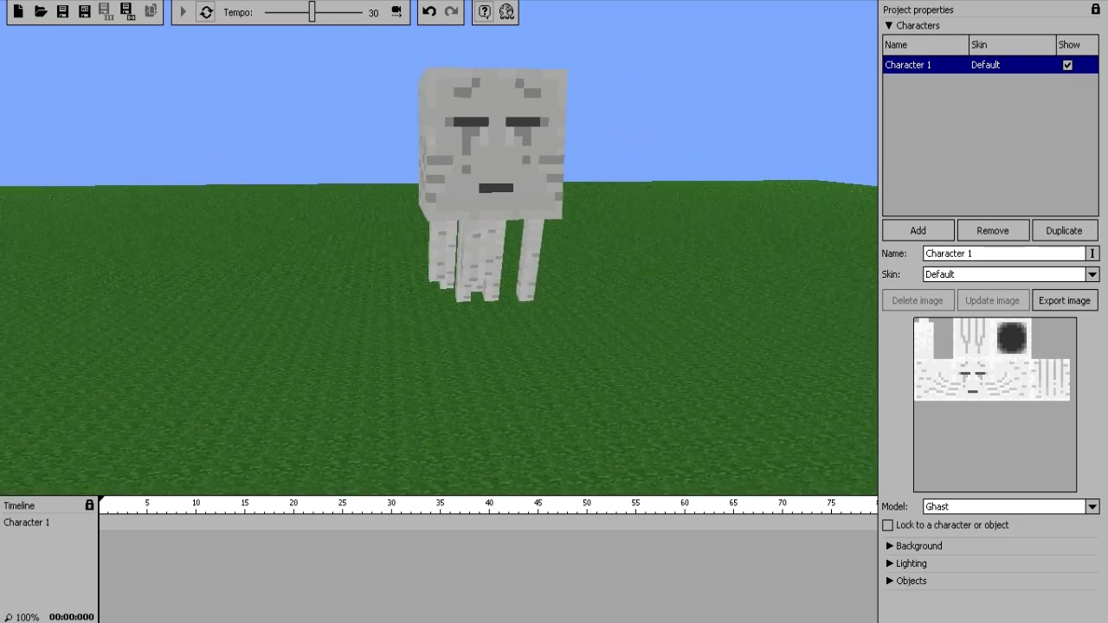
pyautogui.press('d')
pyautogui.moveTo(546, 150); pyautogui.dragTo(676, 199)
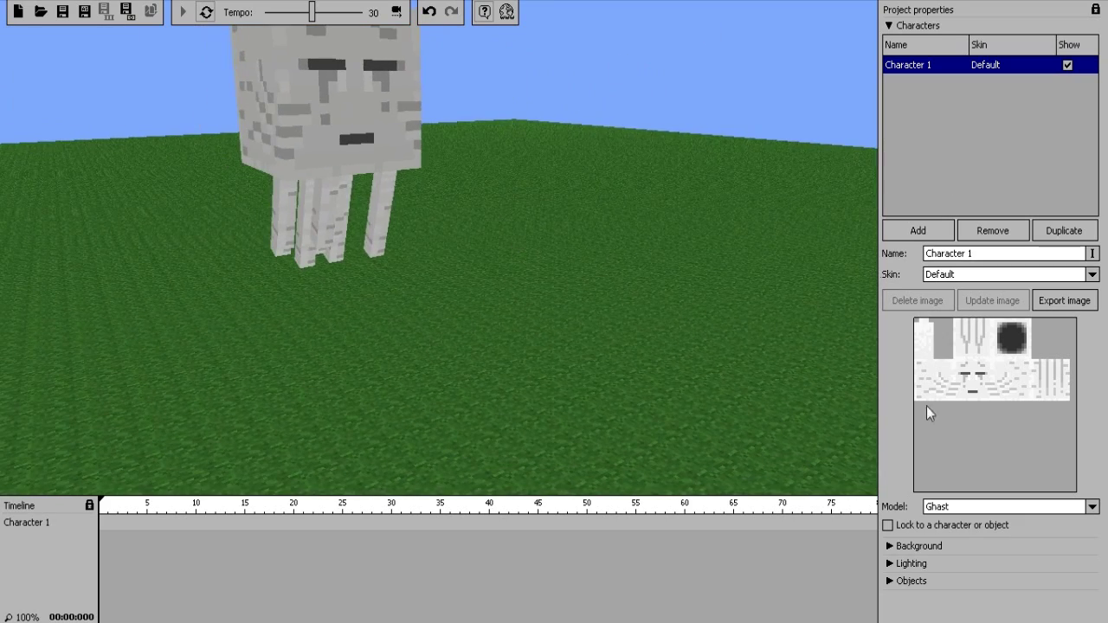
# - Change the model of Character 1 to Human
pyautogui.click(946, 513)
pyautogui.press('w')
pyautogui.press('d')
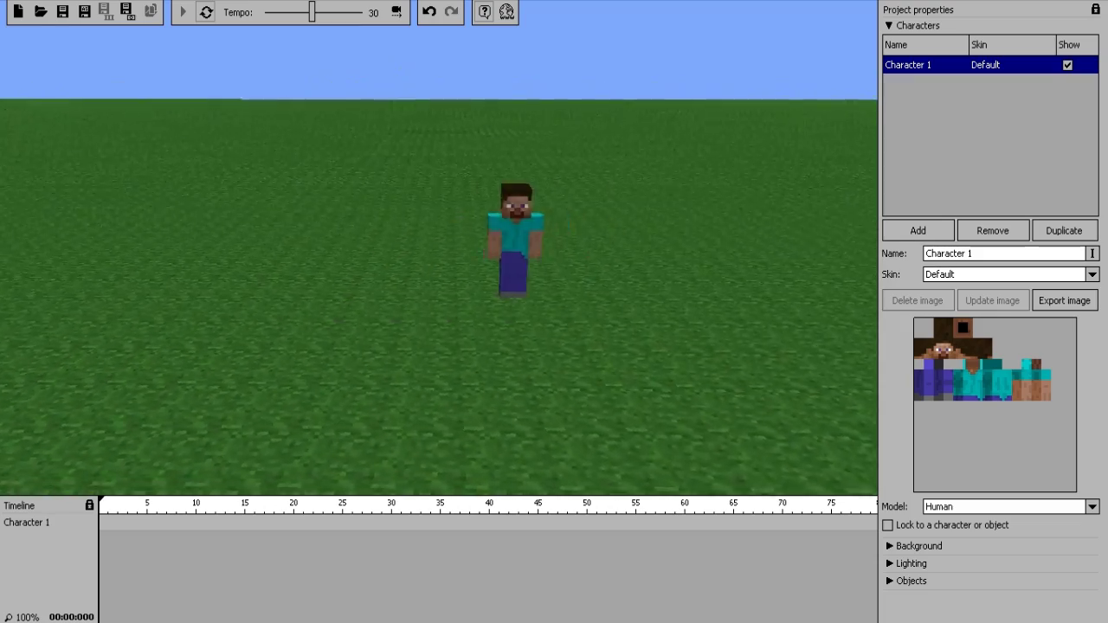
pyautogui.press('w')
pyautogui.press('a')
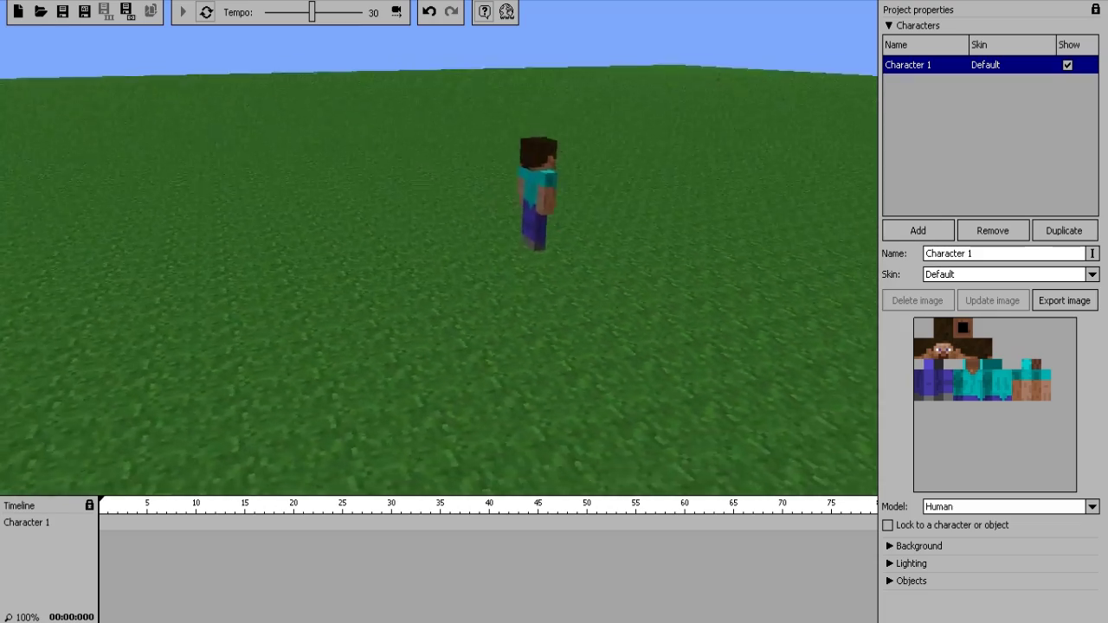
# - Examine the human character from several sides, at ground level and from above
pyautogui.press('a')
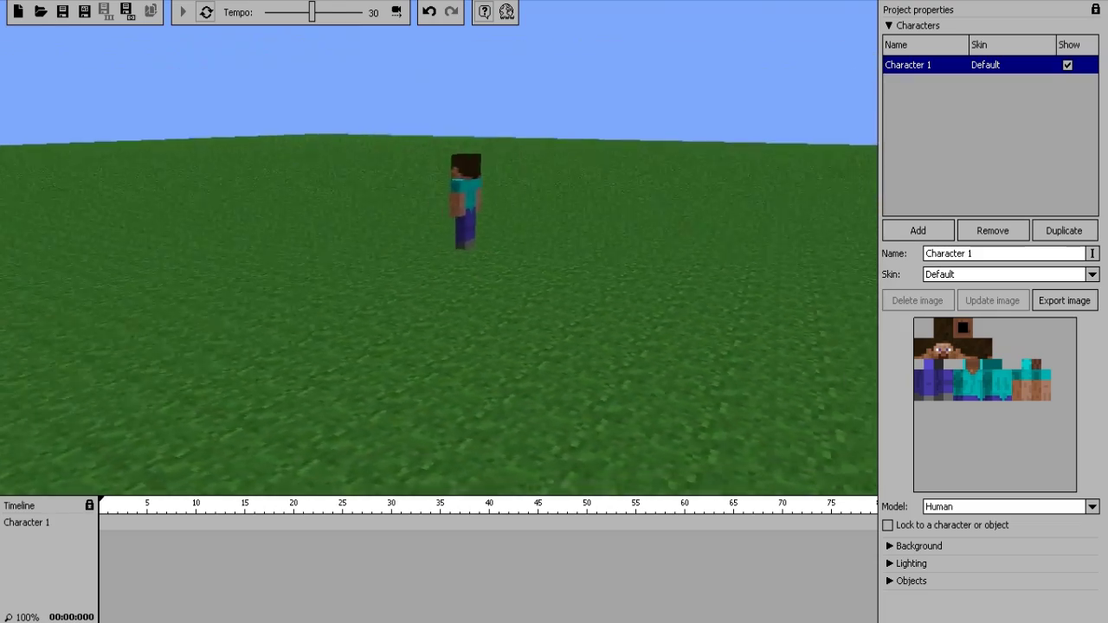
pyautogui.press('a')
pyautogui.moveTo(417, 245); pyautogui.dragTo(468, 222, button='right')
pyautogui.press('a')
pyautogui.press('q')
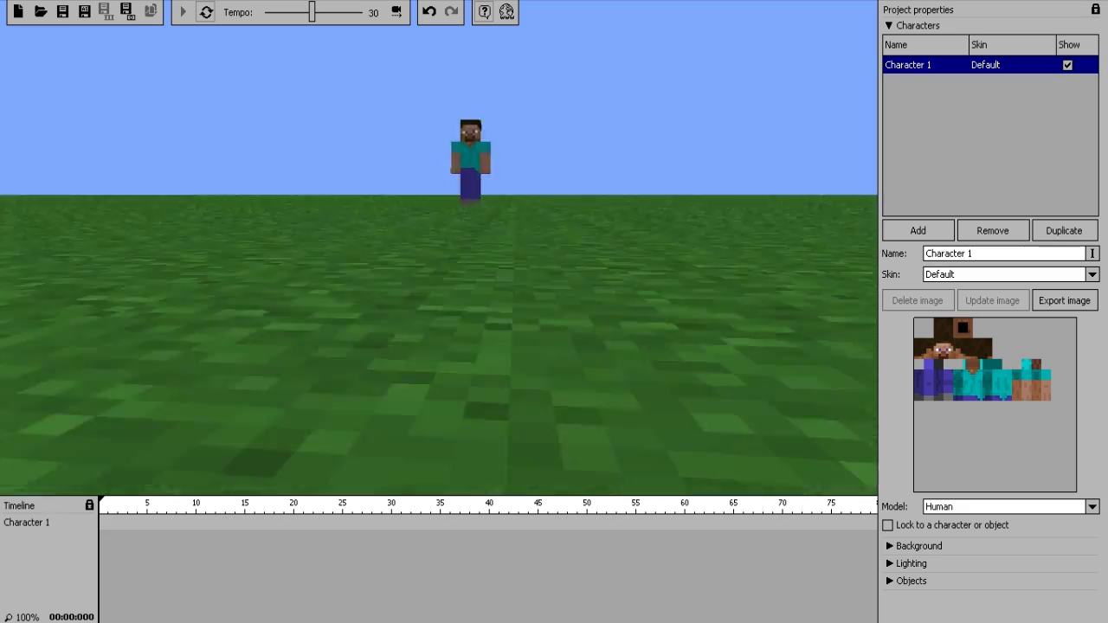
pyautogui.press('e')
pyautogui.press('q')
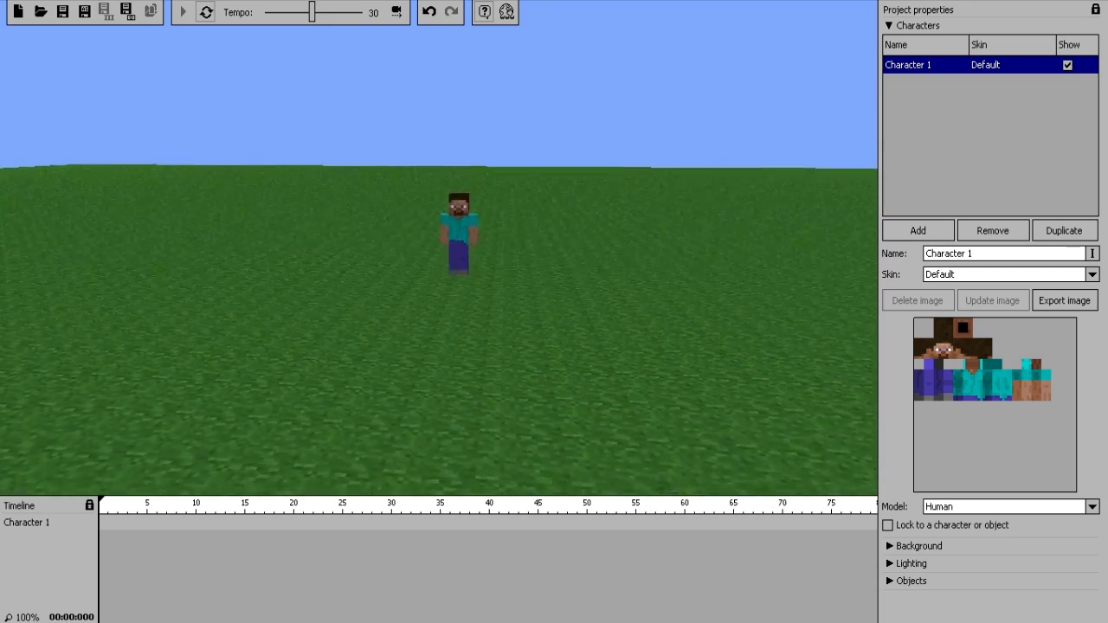
pyautogui.moveTo(436, 249)
pyautogui.mouseDown(button='right')
pyautogui.moveTo(412, 224)
pyautogui.moveTo(443, 237)
pyautogui.moveTo(435, 216)
pyautogui.moveTo(456, 181)
pyautogui.moveTo(439, 248)
pyautogui.mouseUp(button='right')
pyautogui.press('w')
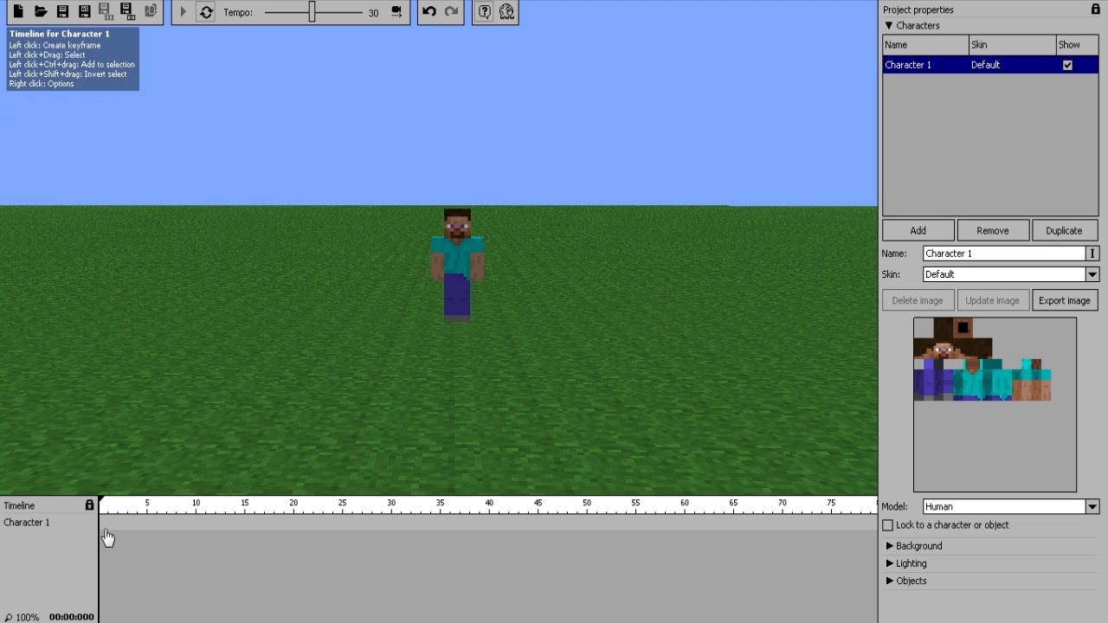
# - Create a keyframe at the start of Character 1's timeline
pyautogui.moveTo(658, 450); pyautogui.dragTo(753, 458, button='right')
pyautogui.moveTo(170, 215); pyautogui.dragTo(230, 196, button='right')
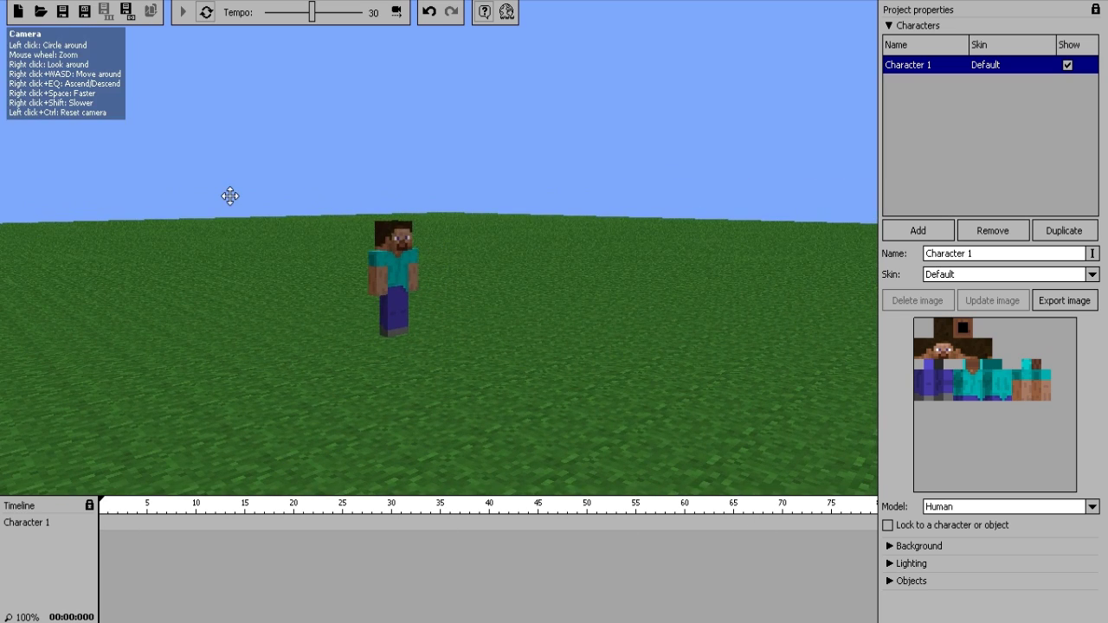
pyautogui.moveTo(230, 239); pyautogui.dragTo(282, 329, button='right')
pyautogui.press('w')
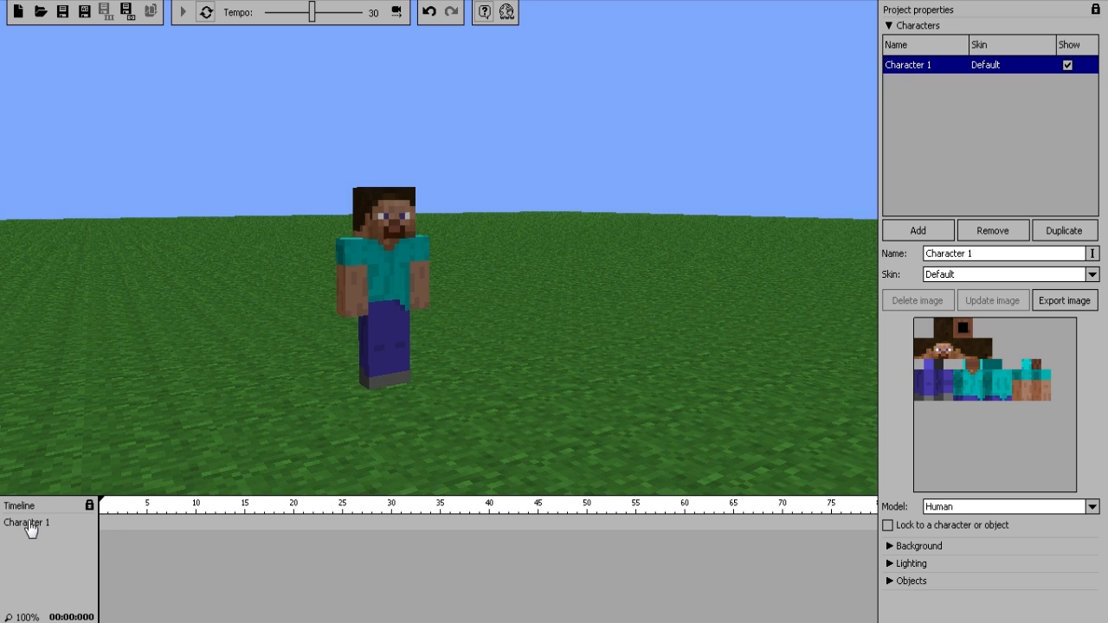
pyautogui.click(101, 526)
pyautogui.click(101, 527)
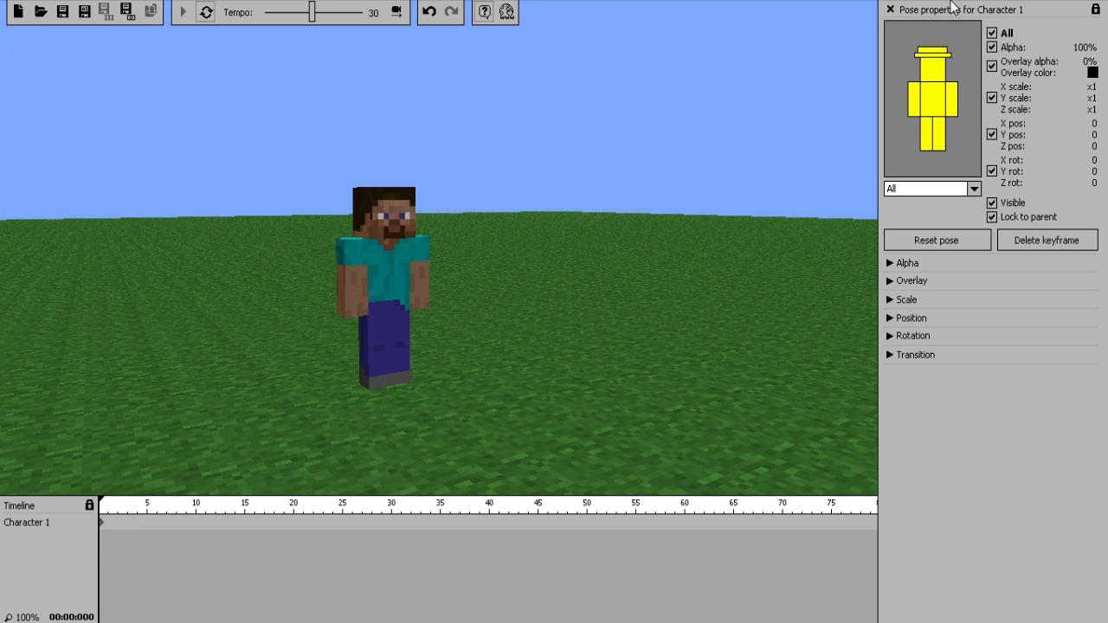
# - Pick the character's head, left arm and body in turn, and try rotating the left arm about the X axis
pyautogui.click(923, 71)
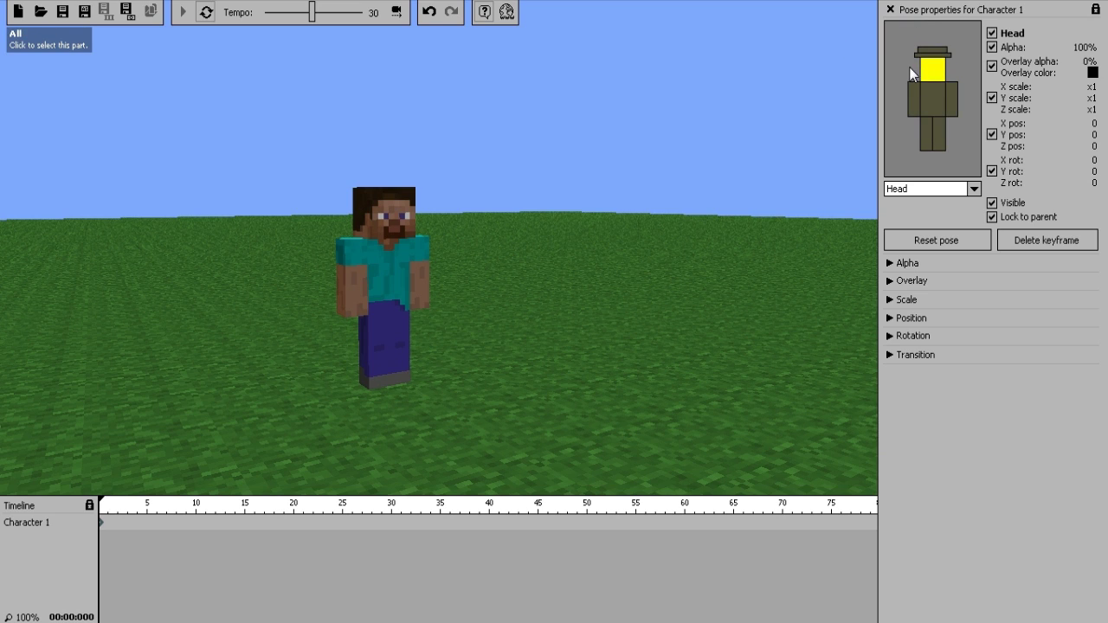
pyautogui.click(950, 95)
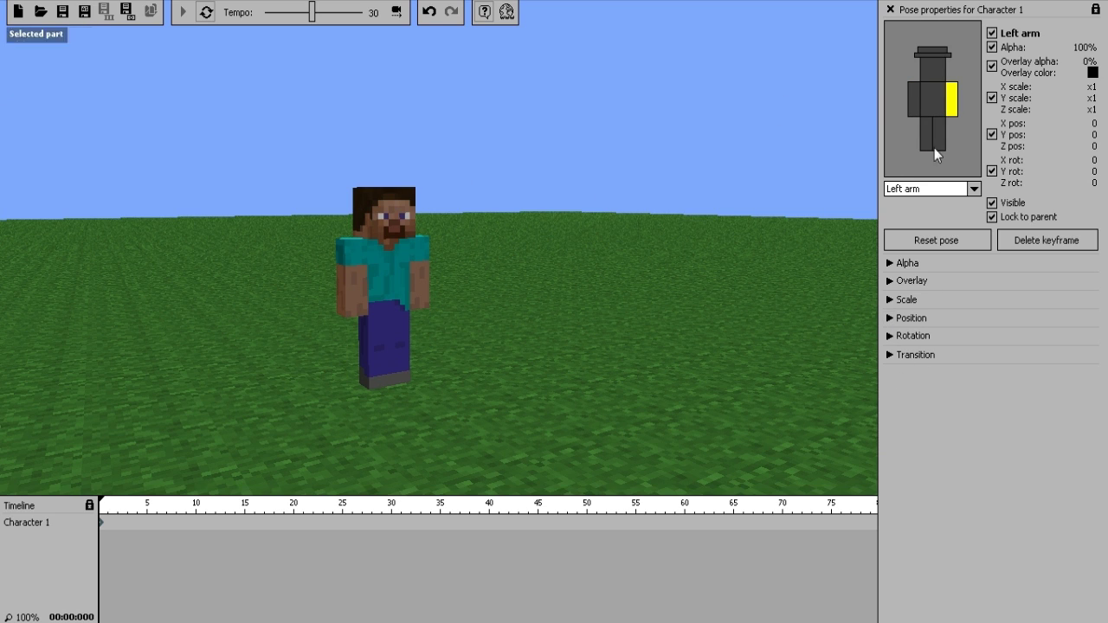
pyautogui.click(889, 336)
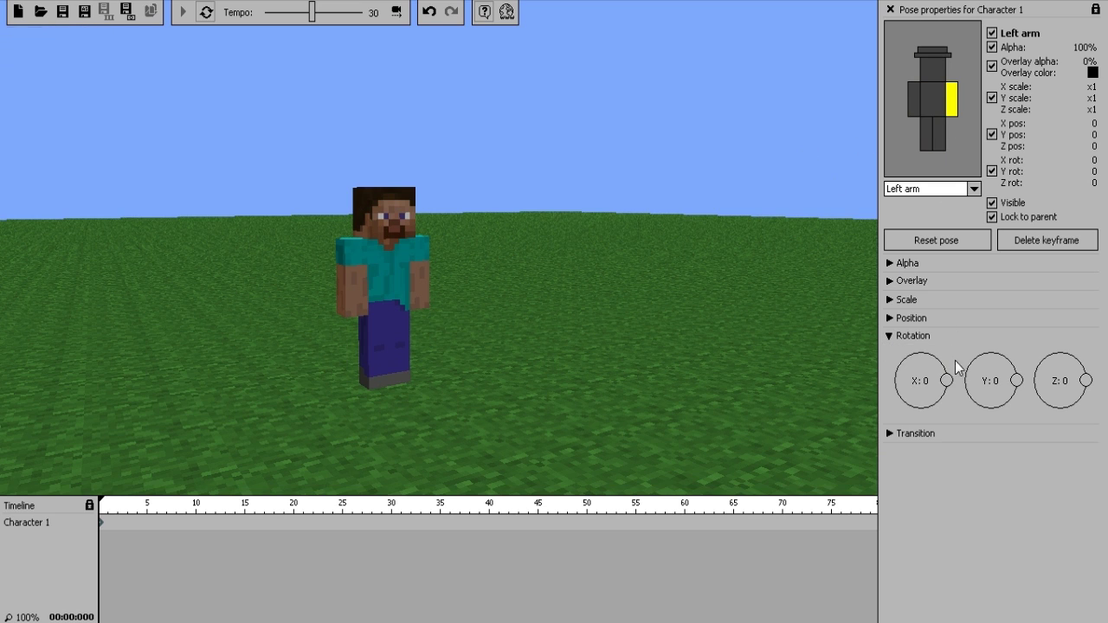
pyautogui.moveTo(948, 380); pyautogui.dragTo(1008, 388)
pyautogui.click(931, 110)
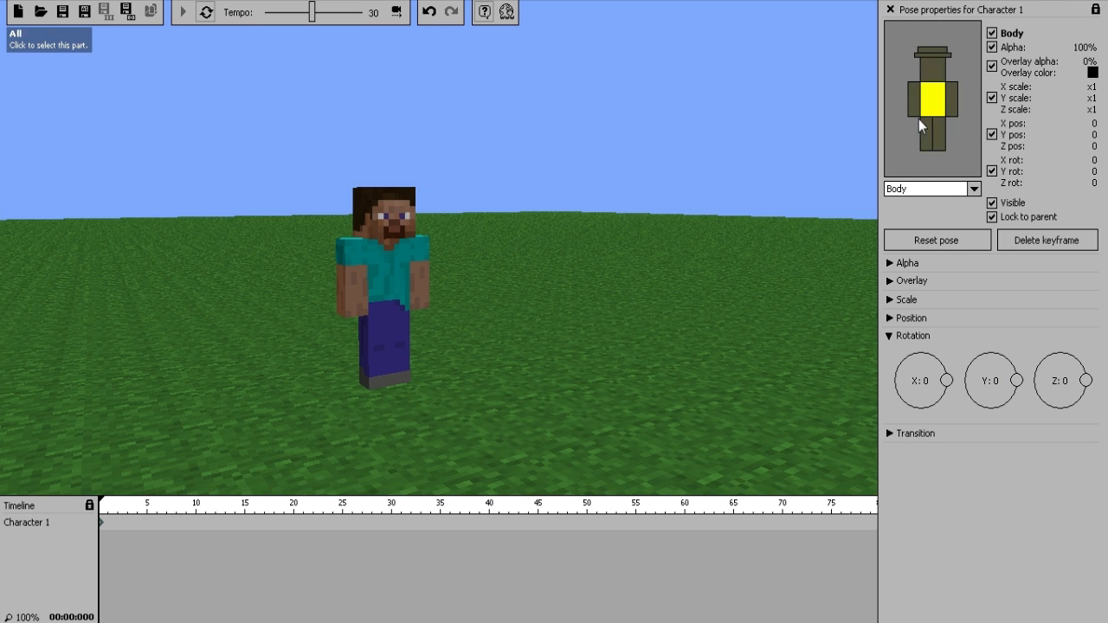
# - Rotate the whole character to 3 on the X axis and 5 on the Z axis in the keyframe's pose
pyautogui.click(902, 70)
pyautogui.moveTo(473, 118); pyautogui.dragTo(416, 118, button='right')
pyautogui.moveTo(779, 68); pyautogui.dragTo(762, 69, button='right')
pyautogui.moveTo(947, 381); pyautogui.dragTo(986, 381)
pyautogui.click(955, 102)
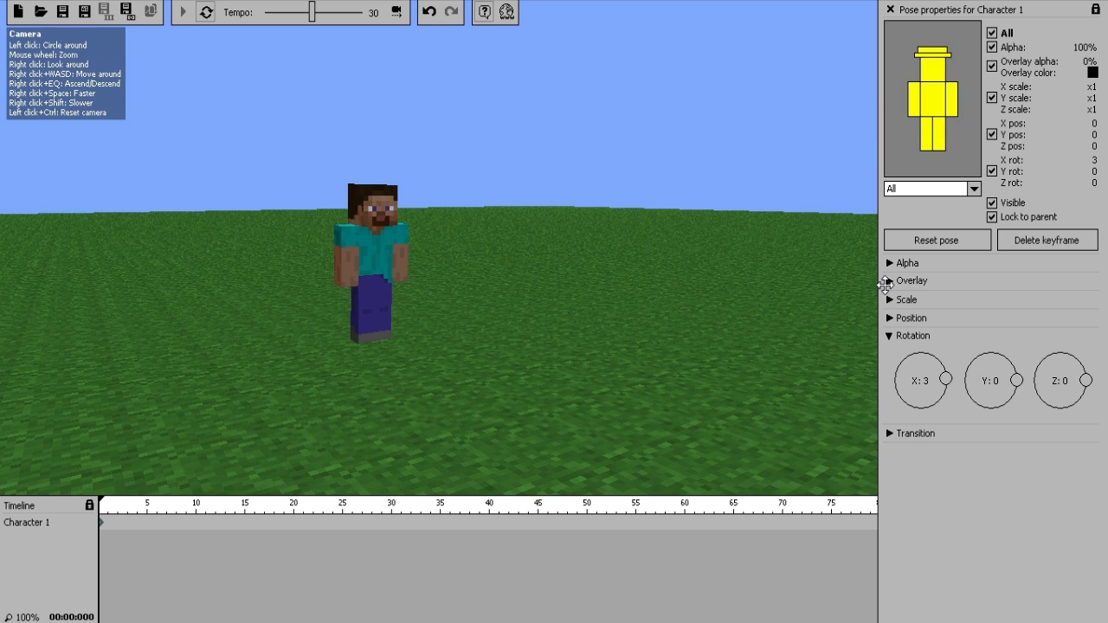
pyautogui.moveTo(1012, 381); pyautogui.dragTo(1106, 393)
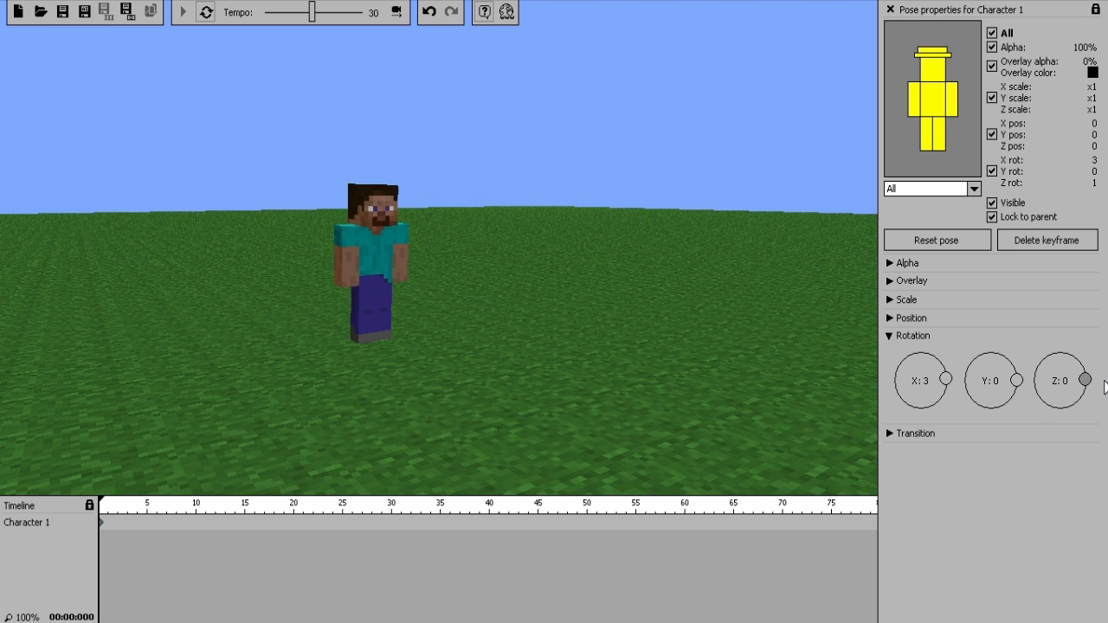
pyautogui.click(885, 336)
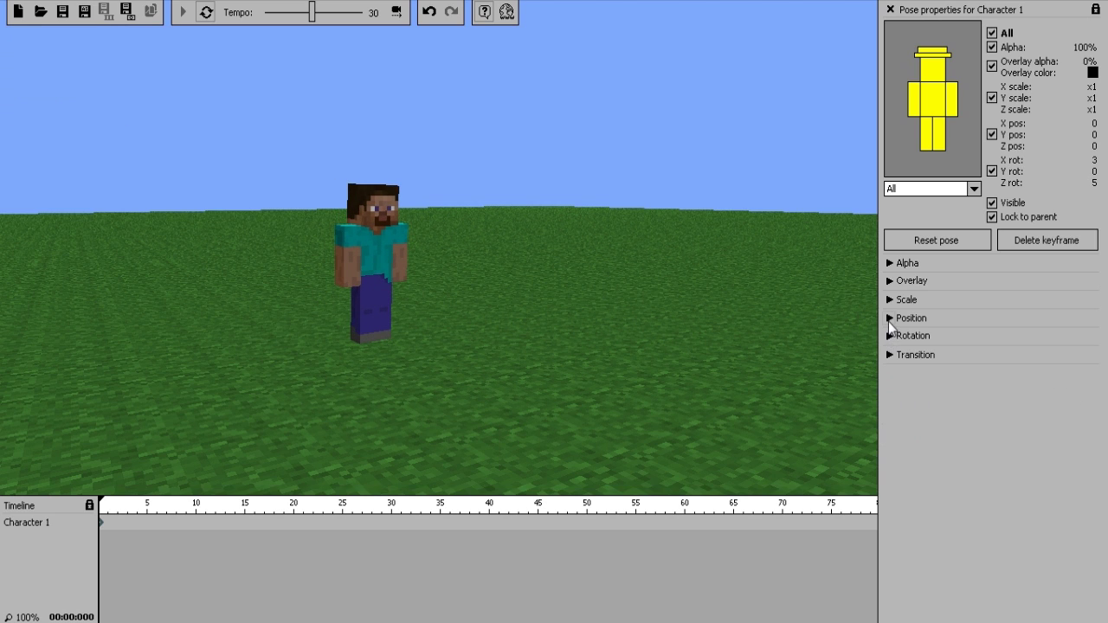
# - Try moving the whole character along the Y axis in the XY position plane
pyautogui.click(889, 320)
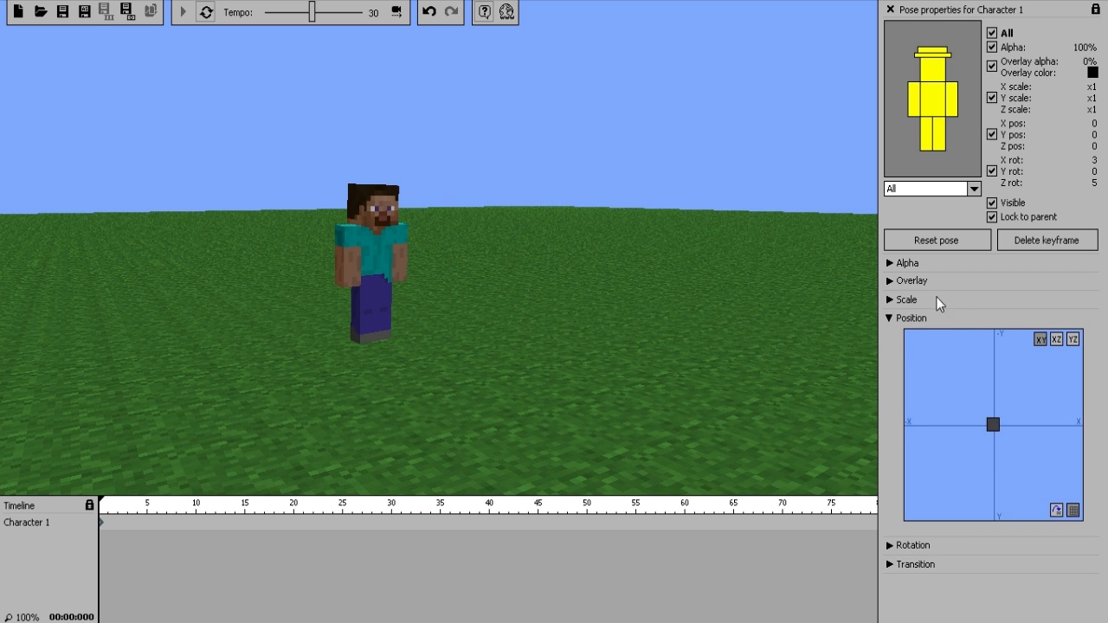
pyautogui.moveTo(997, 432); pyautogui.dragTo(998, 382)
pyautogui.moveTo(1000, 459)
pyautogui.mouseDown()
pyautogui.moveTo(998, 490)
pyautogui.moveTo(1015, 437)
pyautogui.moveTo(1072, 433)
pyautogui.moveTo(941, 435)
pyautogui.moveTo(1050, 436)
pyautogui.moveTo(995, 438)
pyautogui.mouseUp()
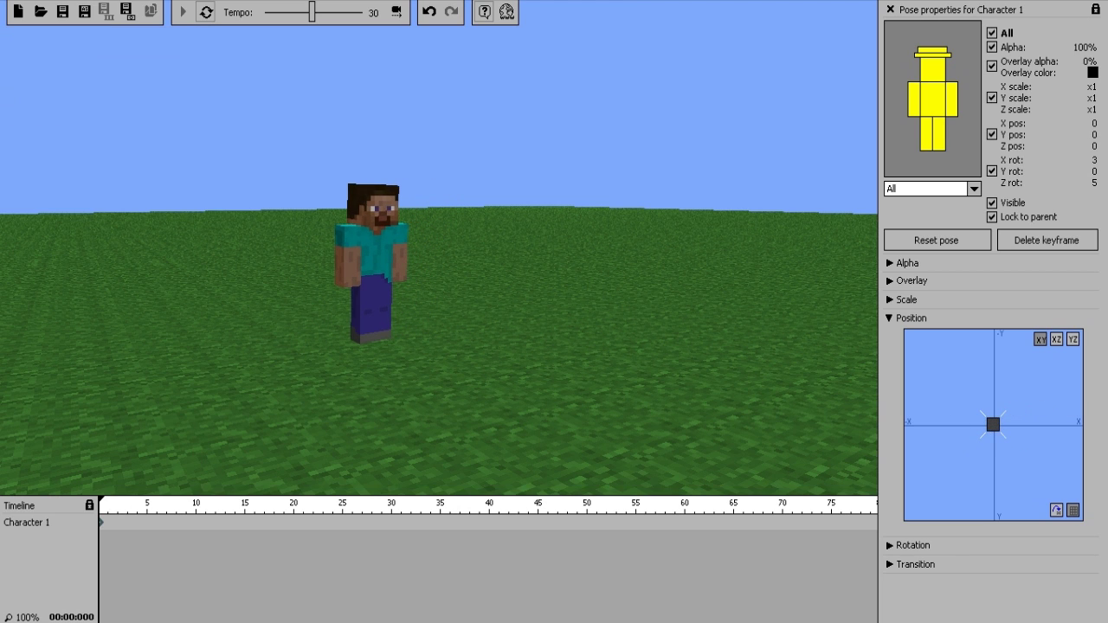